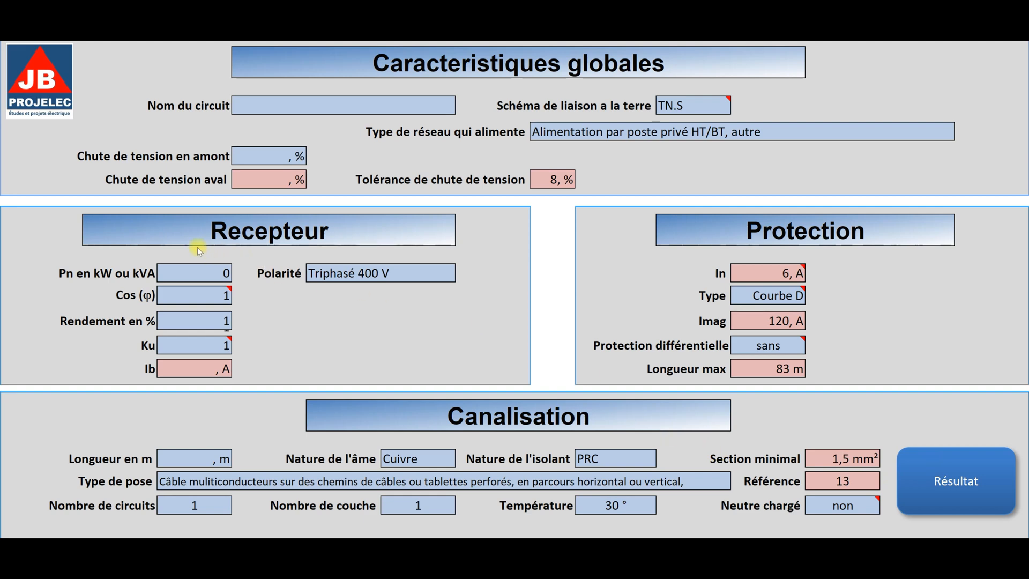
# Name the circuit "Jigger" and set its earthing scheme to TN.S after trying TT
pyautogui.click(259, 101)
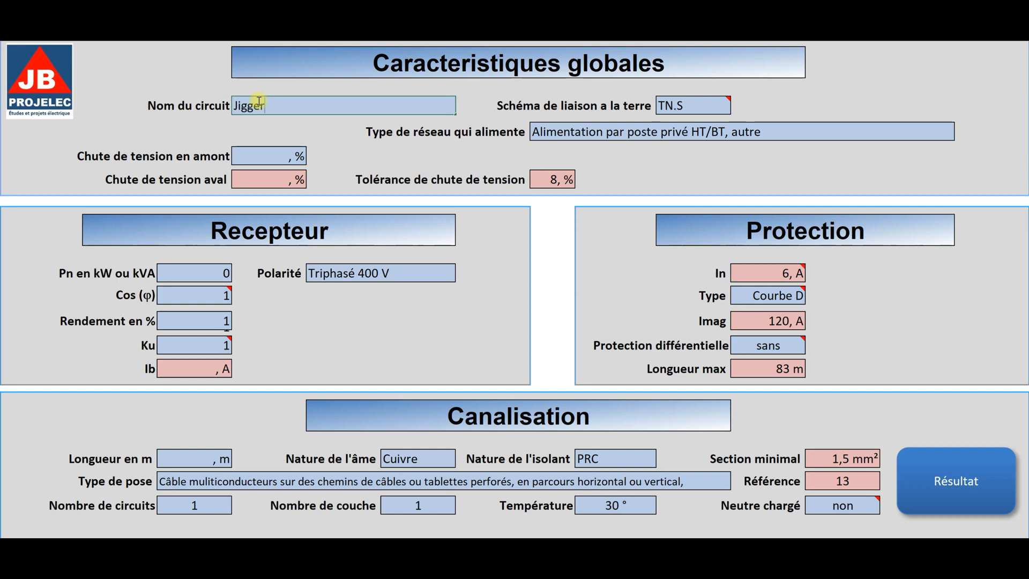
pyautogui.click(681, 103)
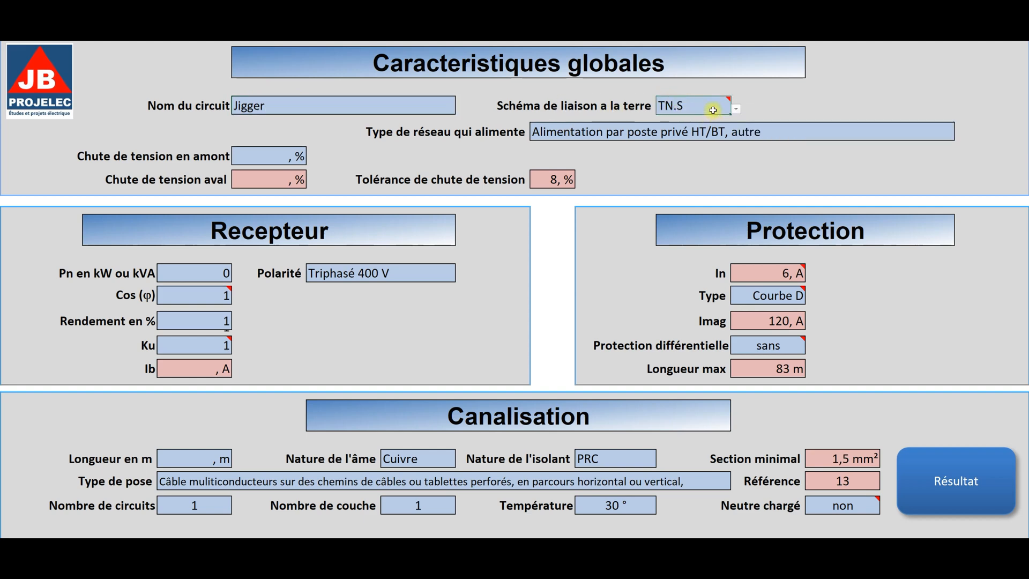
pyautogui.moveTo(712, 109)
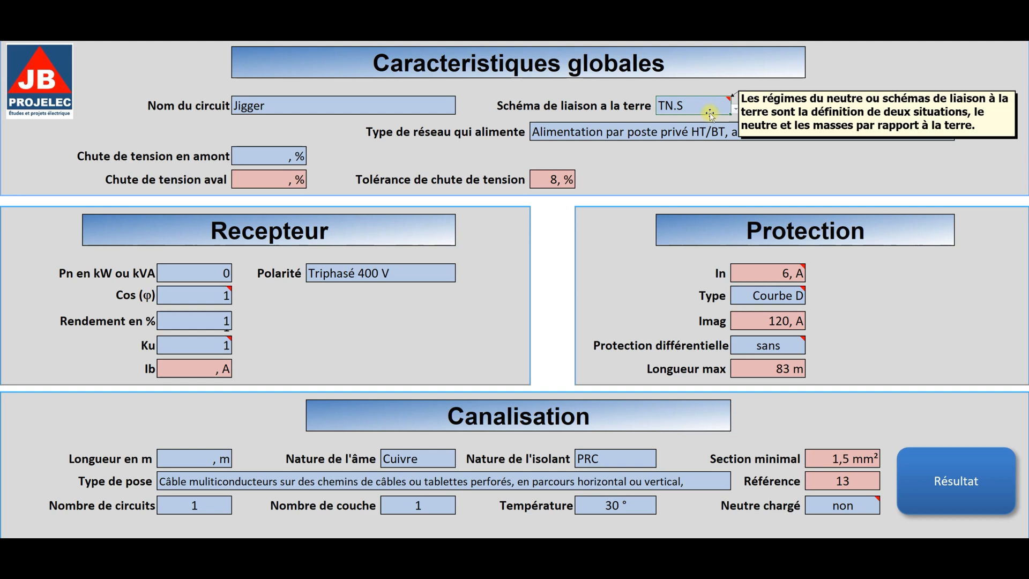
pyautogui.click(736, 111)
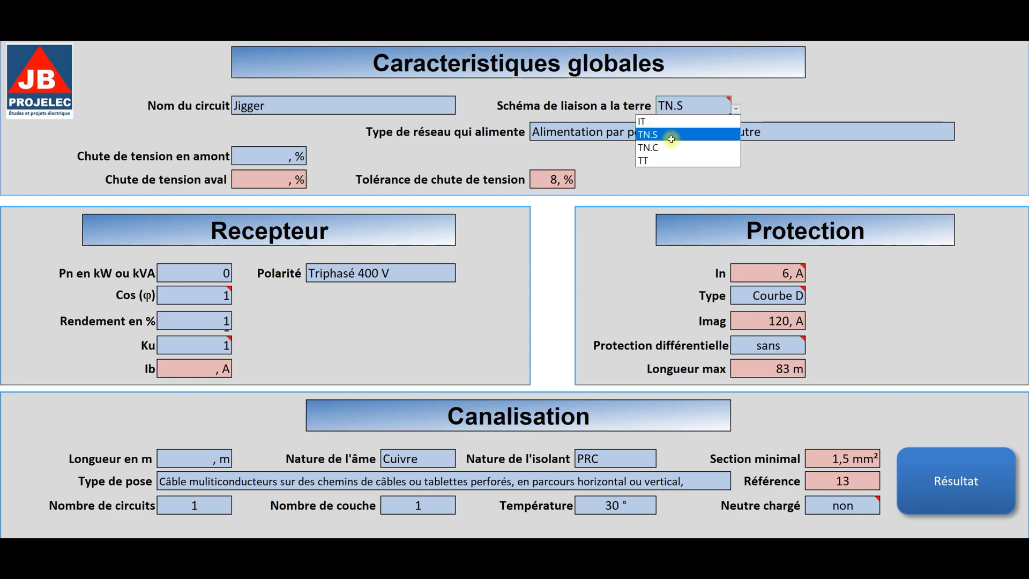
pyautogui.click(662, 160)
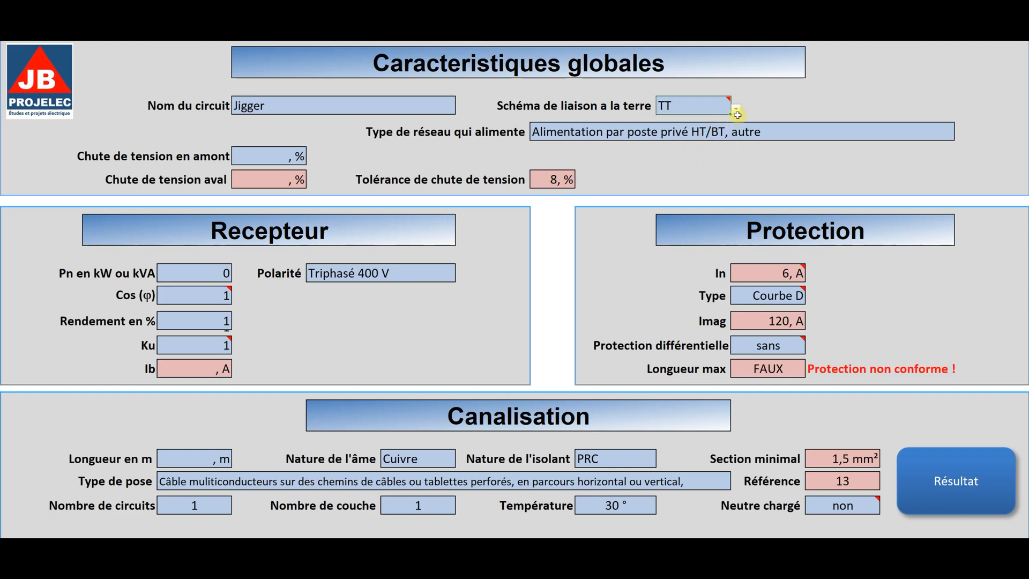
pyautogui.click(736, 109)
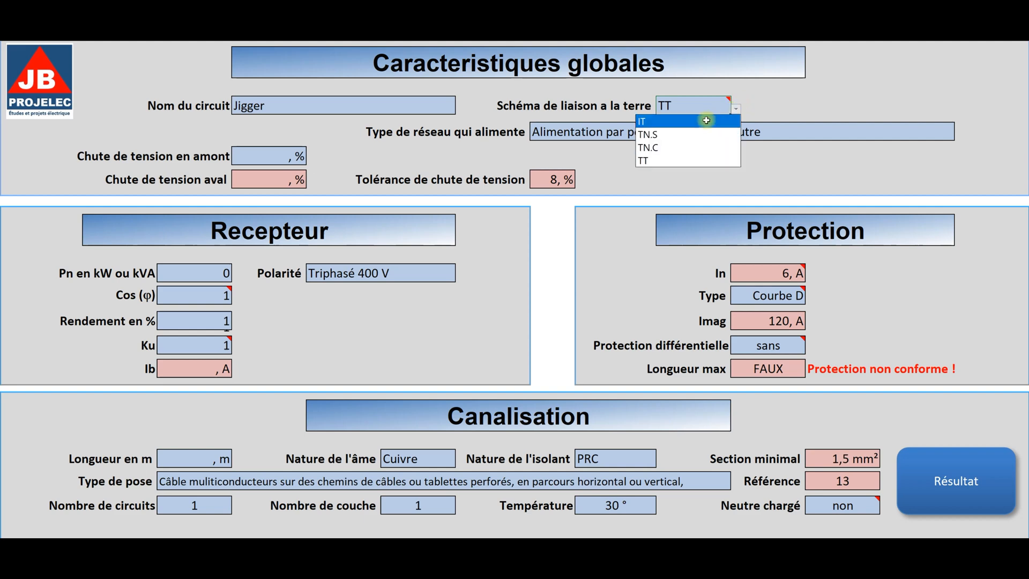
pyautogui.click(680, 134)
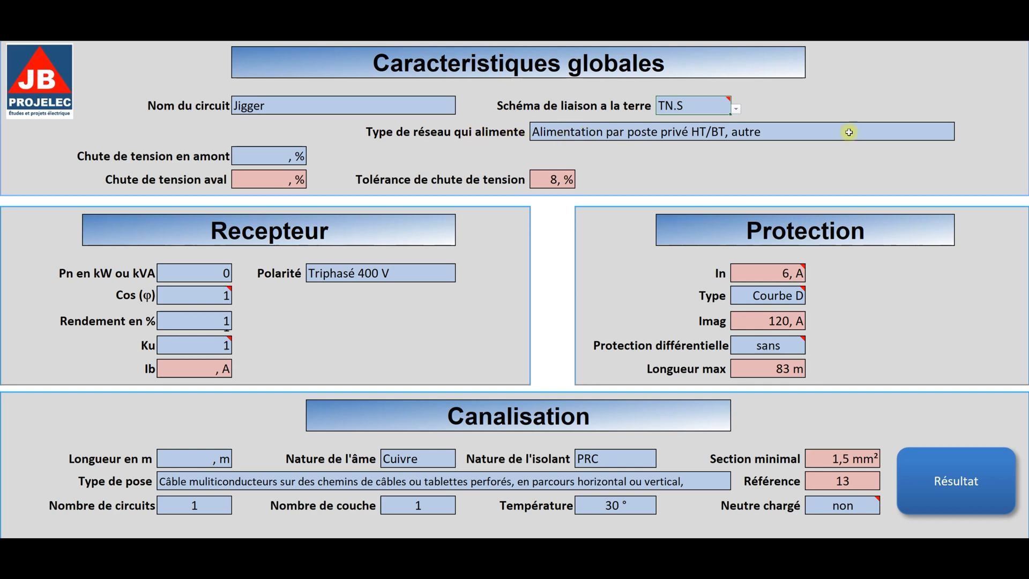
# Set the supply network type to "Alimentation par poste privé HT/BT, autre"
pyautogui.click(914, 134)
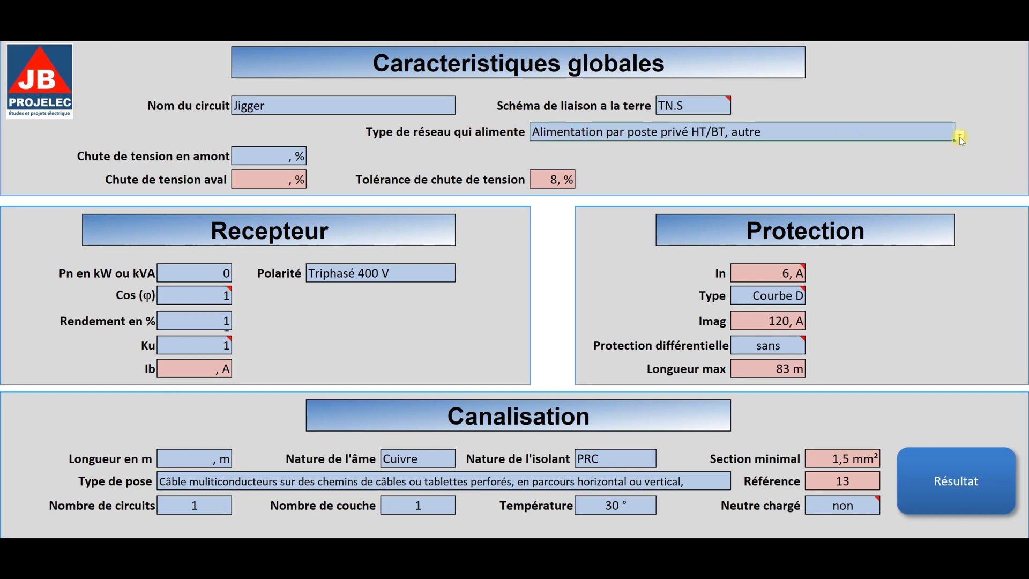
pyautogui.click(959, 137)
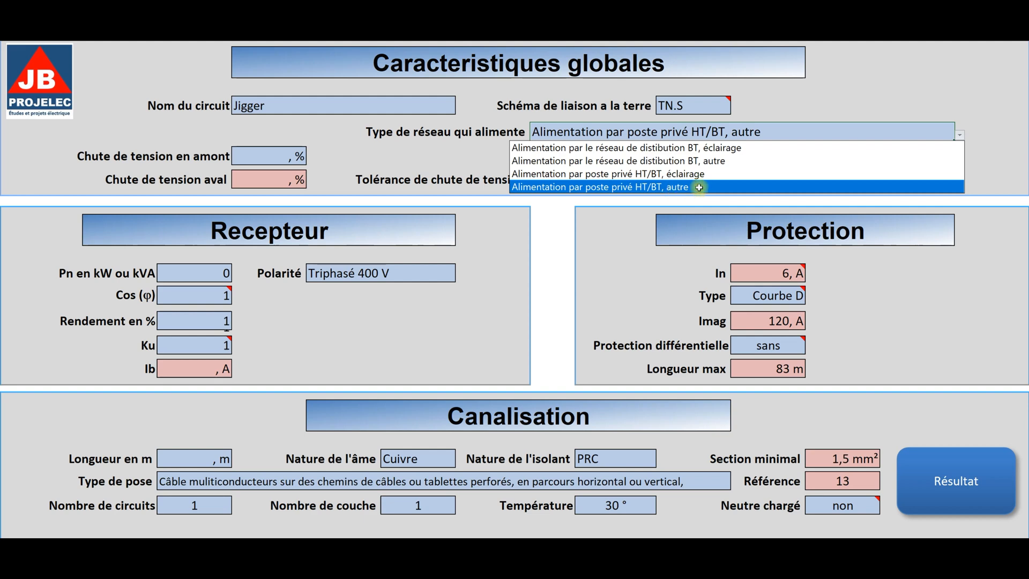
pyautogui.click(686, 186)
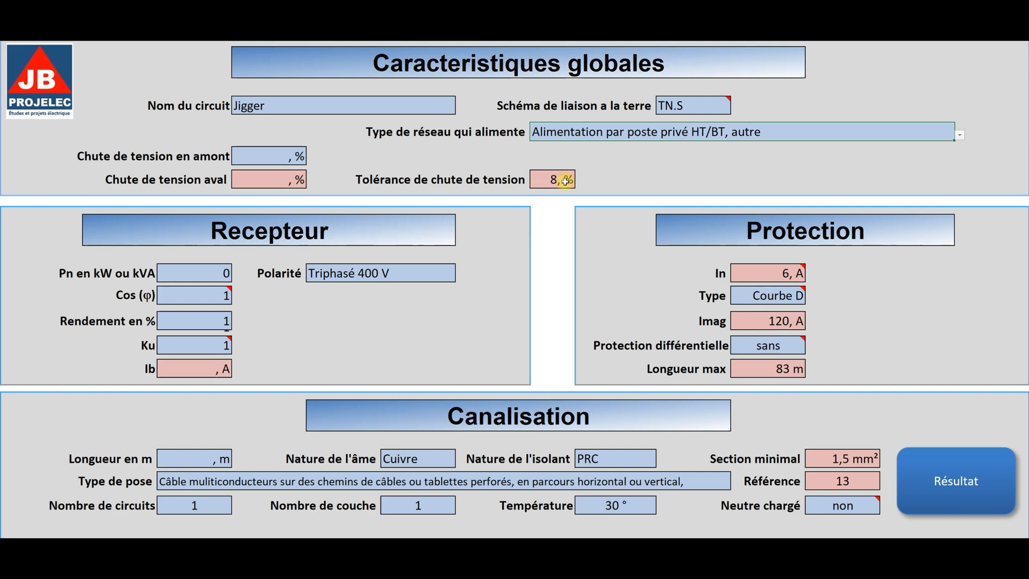
# Try the network type "Alimentation par le réseau de distibution BT, éclairage", and restore "Alimentation par poste privé HT/BT, autre"
pyautogui.click(957, 136)
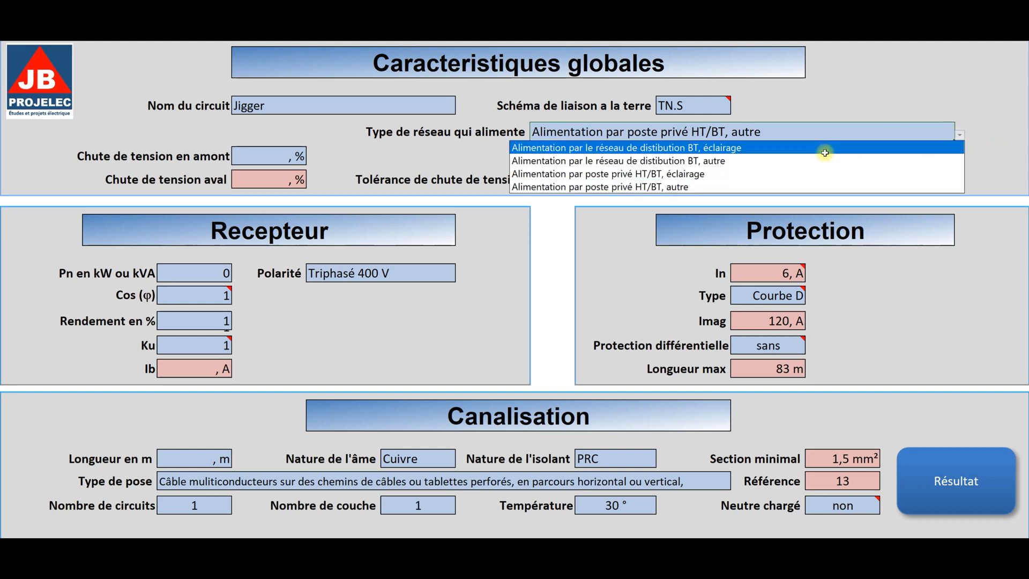
pyautogui.click(728, 149)
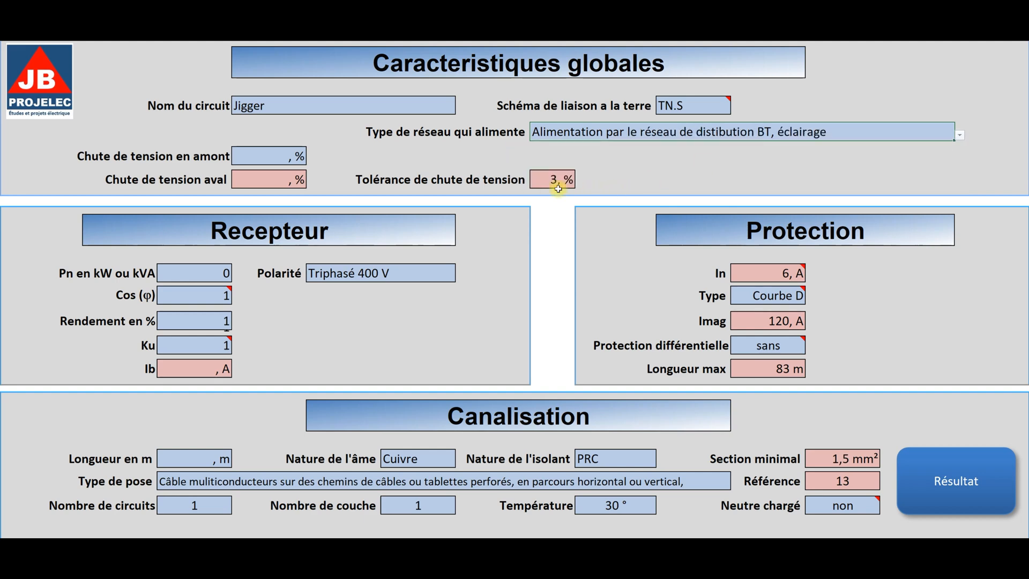
pyautogui.click(958, 136)
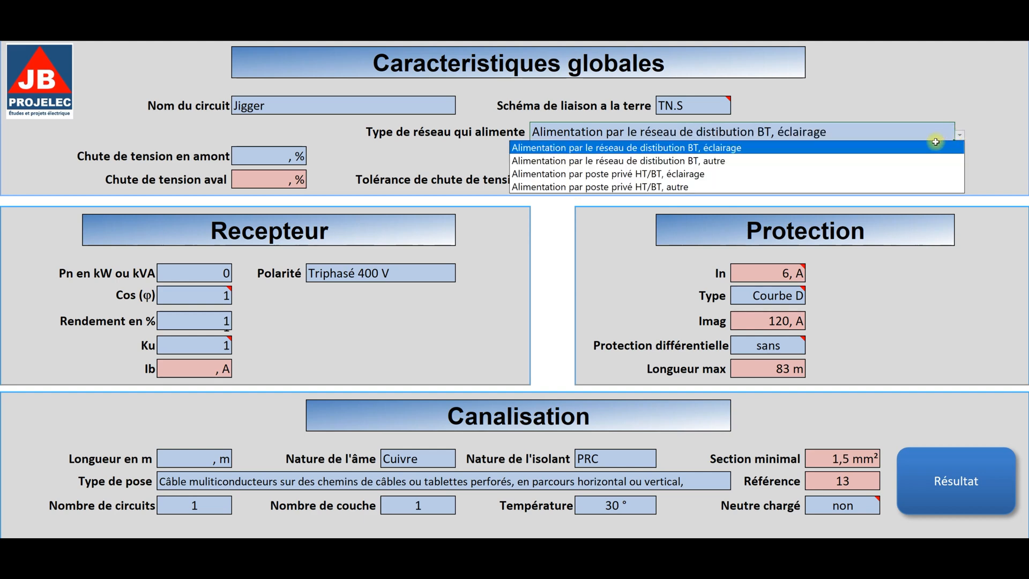
pyautogui.click(748, 187)
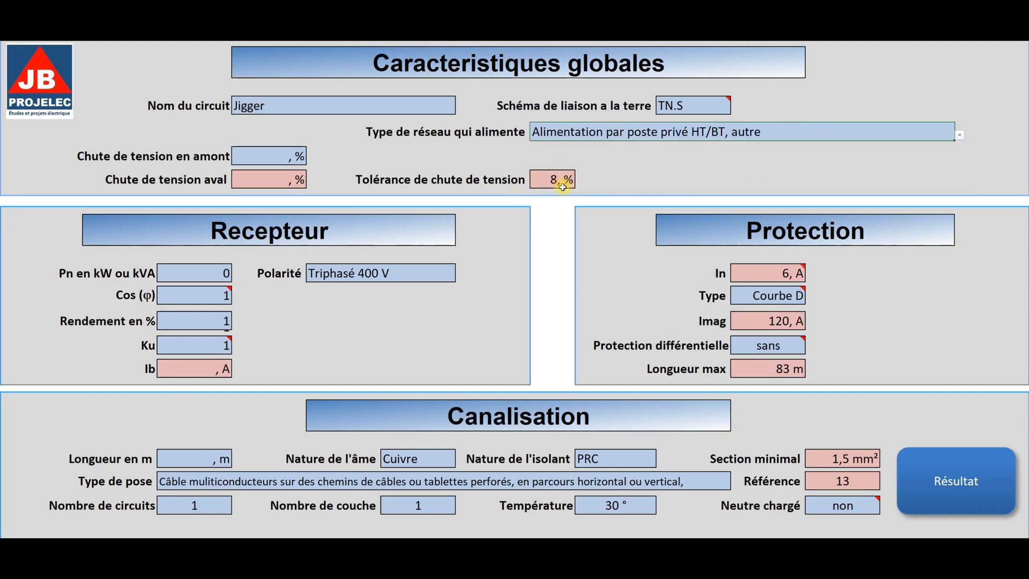
# Set the upstream voltage drop (Chute de tension en amont) to 0,2 %
pyautogui.click(282, 158)
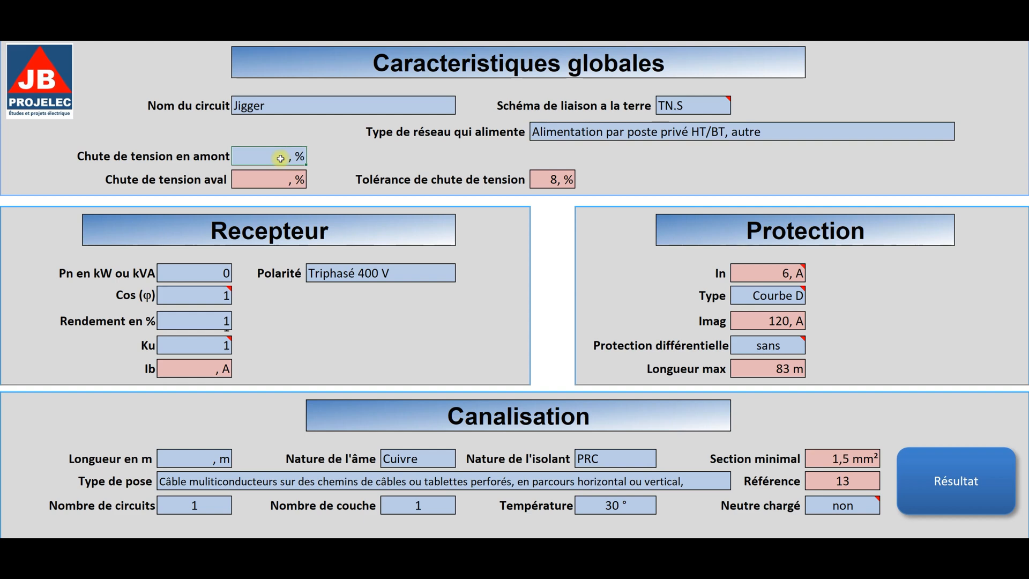
pyautogui.write('0,2')
pyautogui.press('Return')
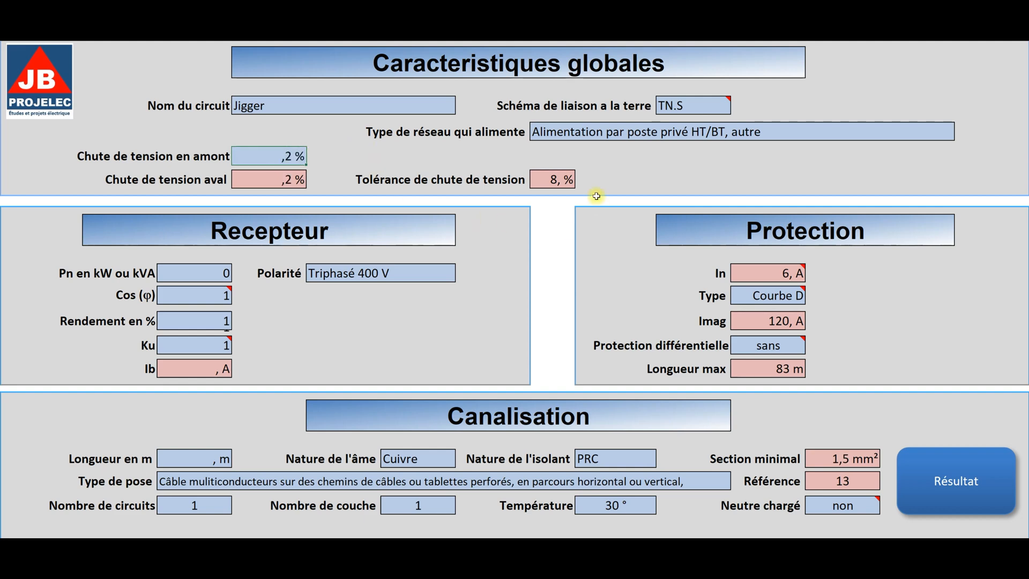
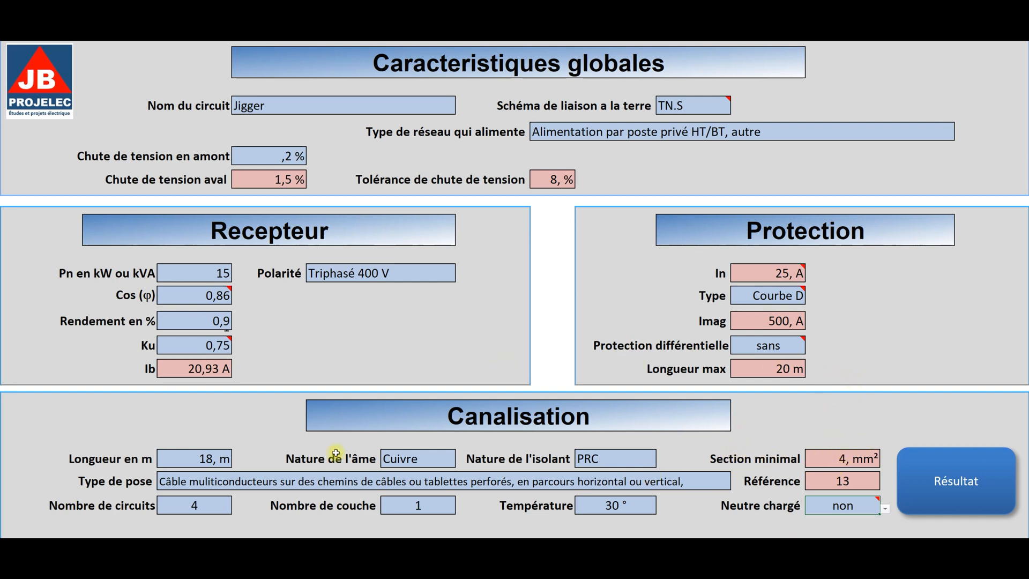
# Set the cable length in the Canalisation section to 25 m
pyautogui.click(186, 458)
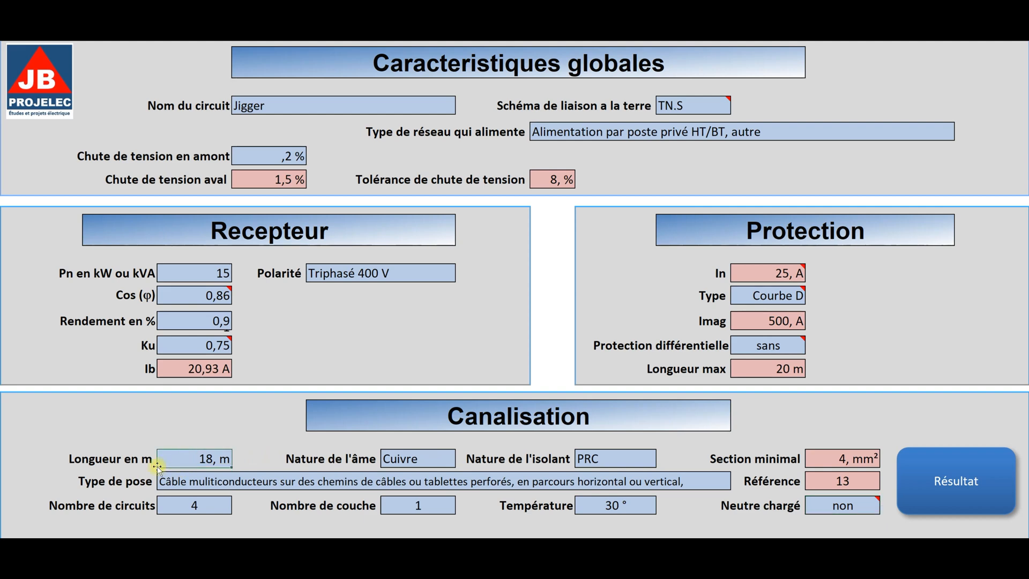
pyautogui.write('25')
pyautogui.press('Return')
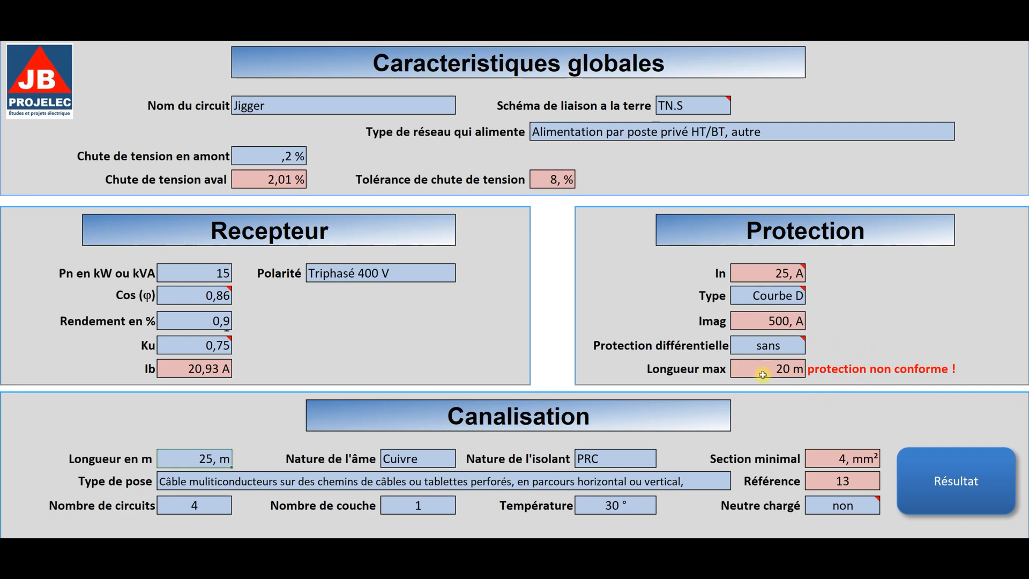
# Set the differential protection (Protection différentielle) to "avec"
pyautogui.click(796, 346)
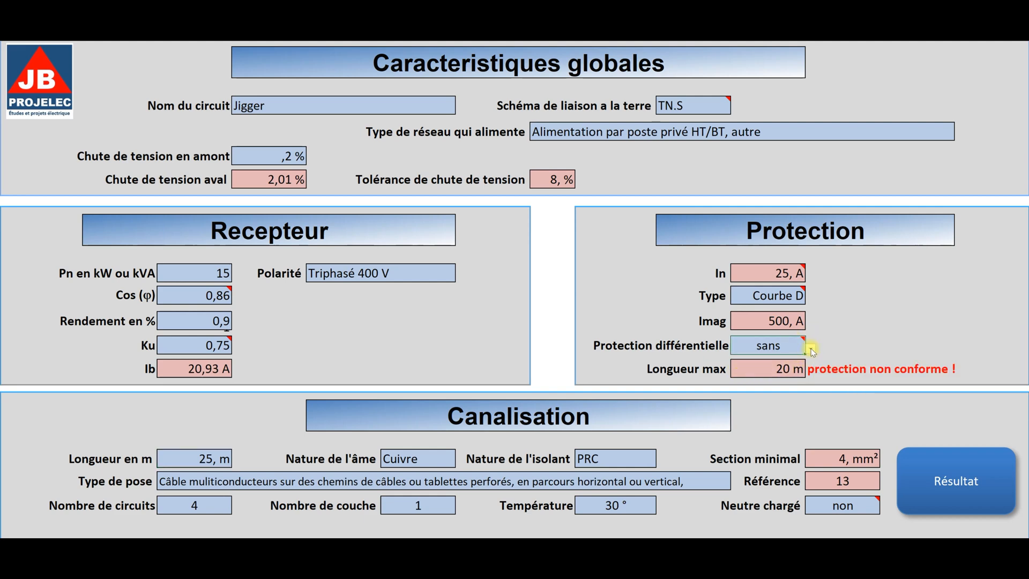
pyautogui.click(811, 350)
pyautogui.click(780, 367)
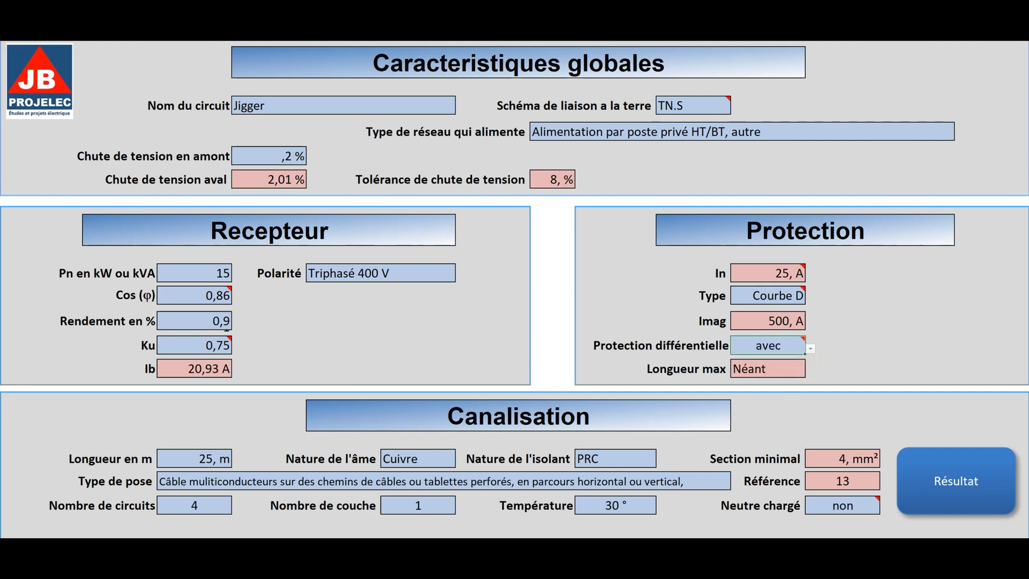
# Open the results sheet and examine the design current, protection, cable section and voltage drop calculations
pyautogui.click(953, 485)
pyautogui.scroll(10, 675, 367)
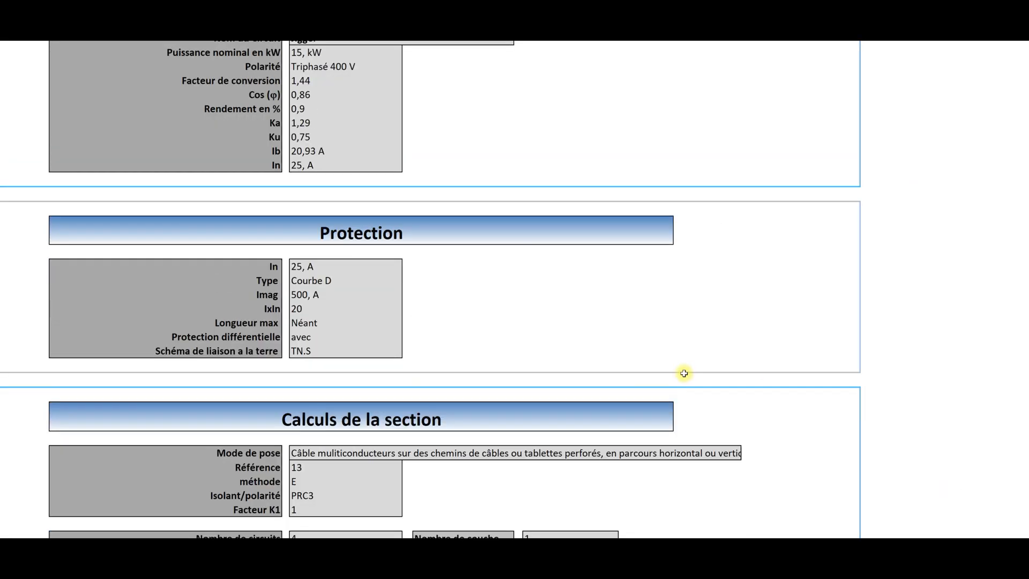
pyautogui.scroll(2, 684, 373)
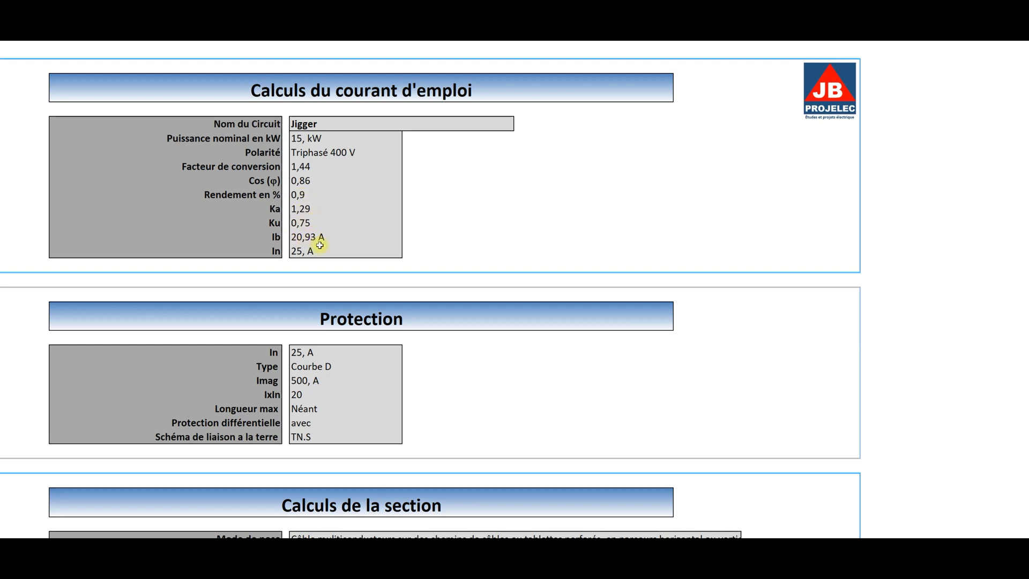
pyautogui.scroll(-4, 324, 249)
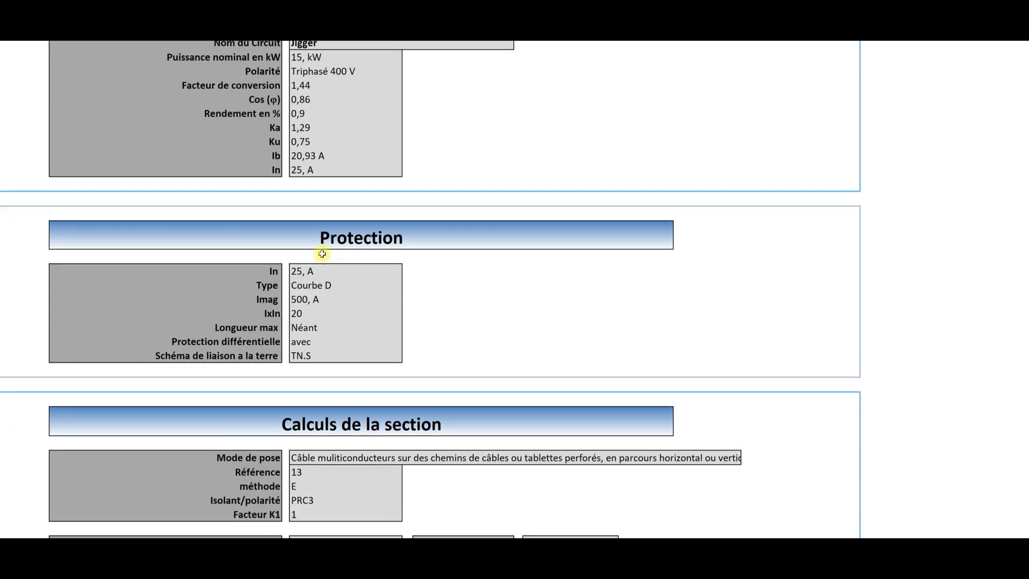
pyautogui.scroll(-1, 322, 255)
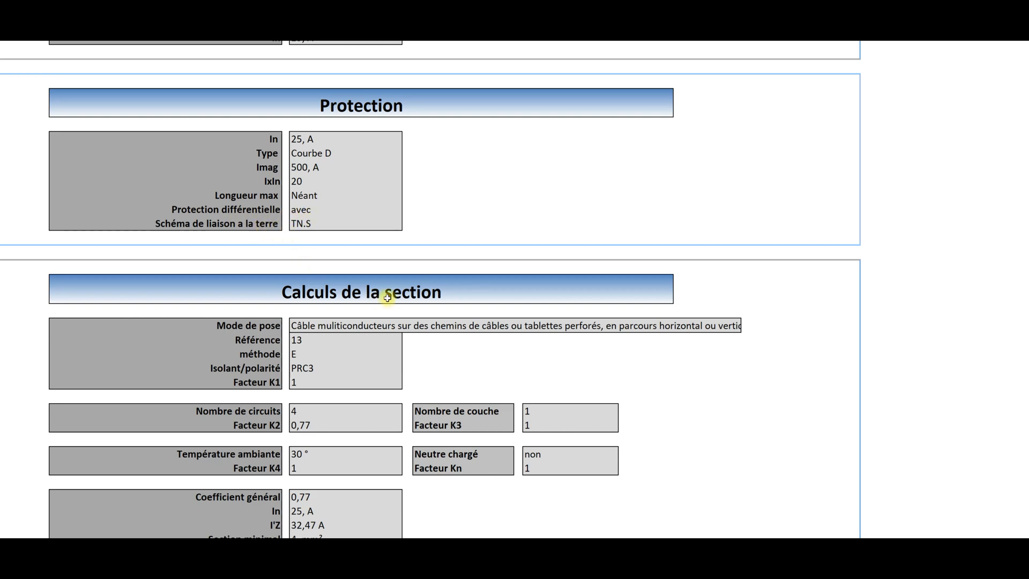
pyautogui.scroll(-6, 394, 305)
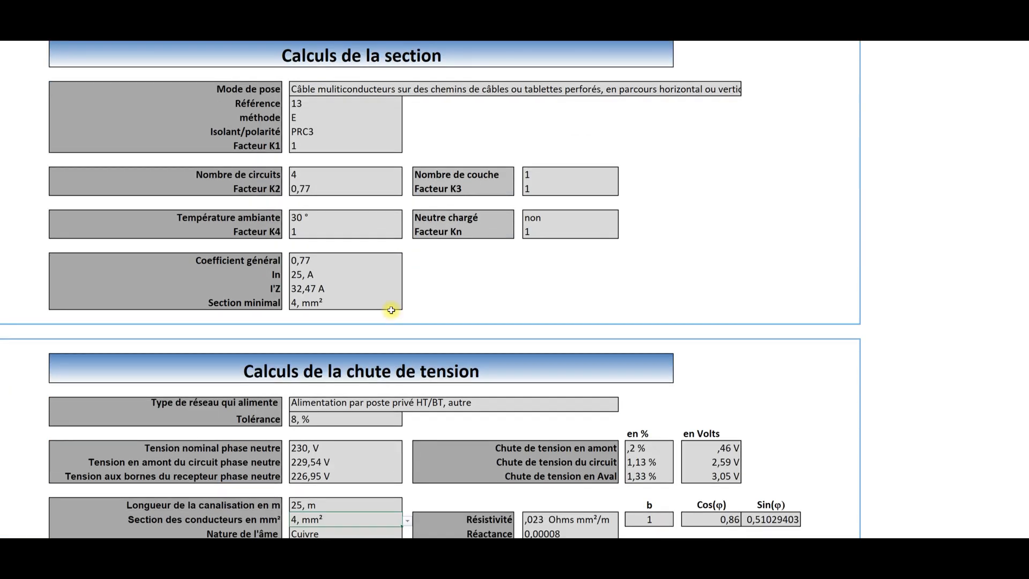
pyautogui.scroll(1, 387, 312)
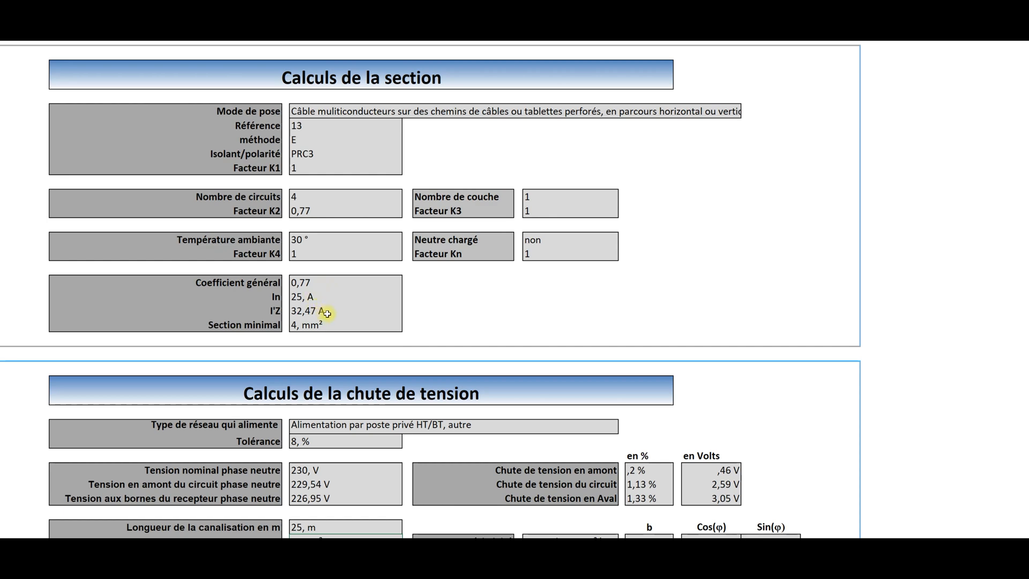
pyautogui.scroll(-4, 411, 312)
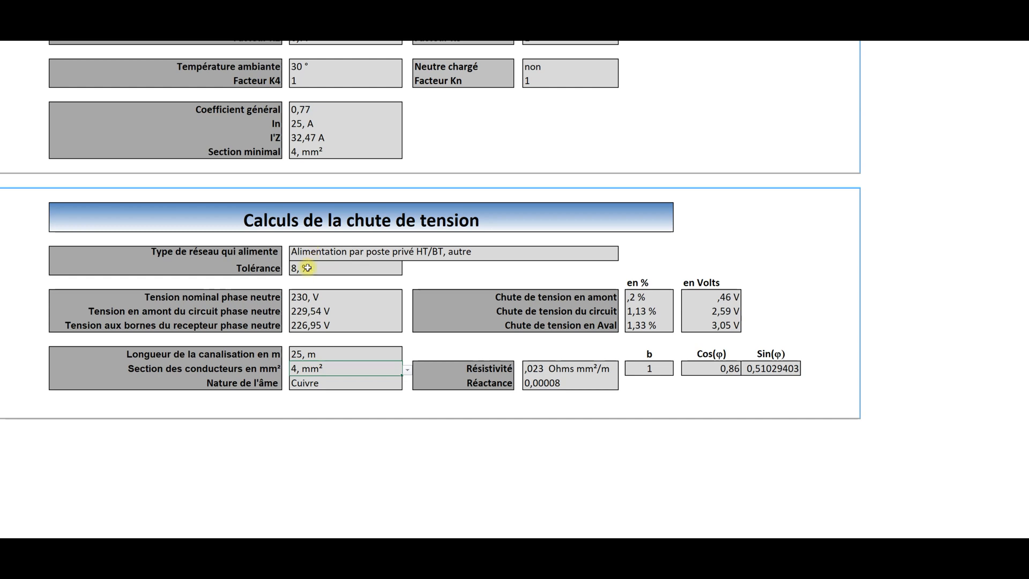
pyautogui.click(314, 298)
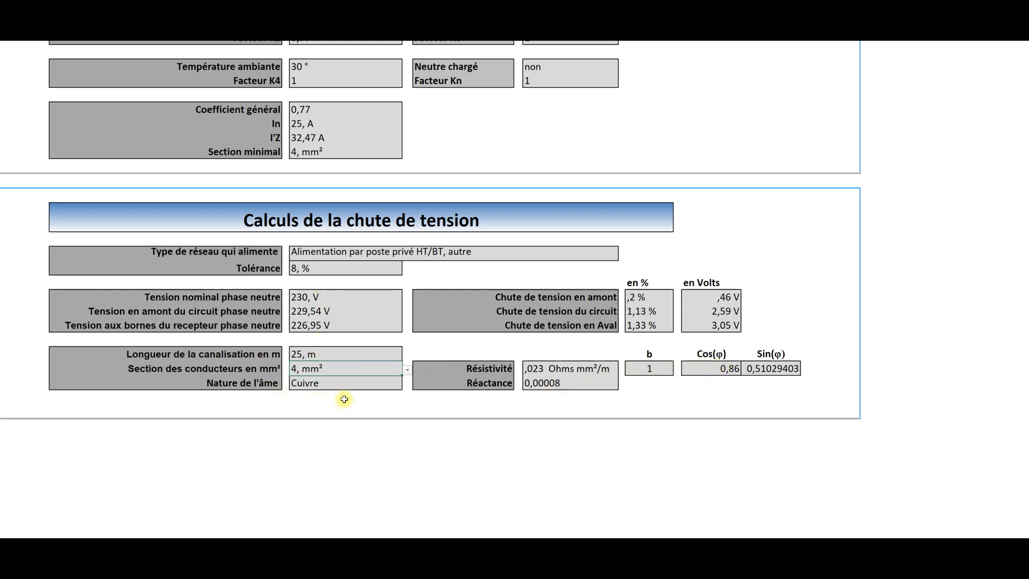
# Try a conductor section of 6 mm² in the voltage drop calculation, and set it back to 4 mm²
pyautogui.click(407, 370)
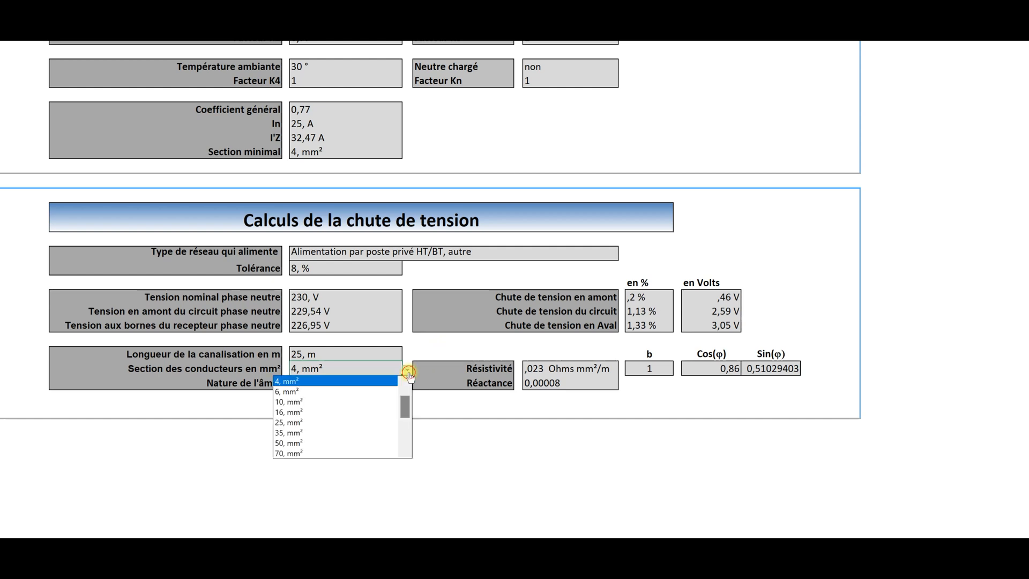
pyautogui.click(360, 393)
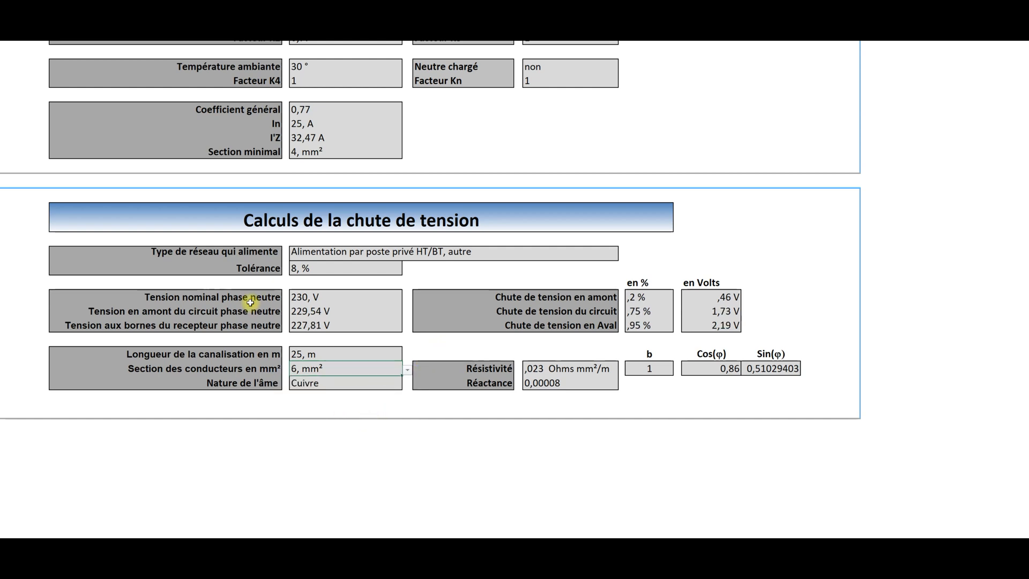
pyautogui.click(407, 371)
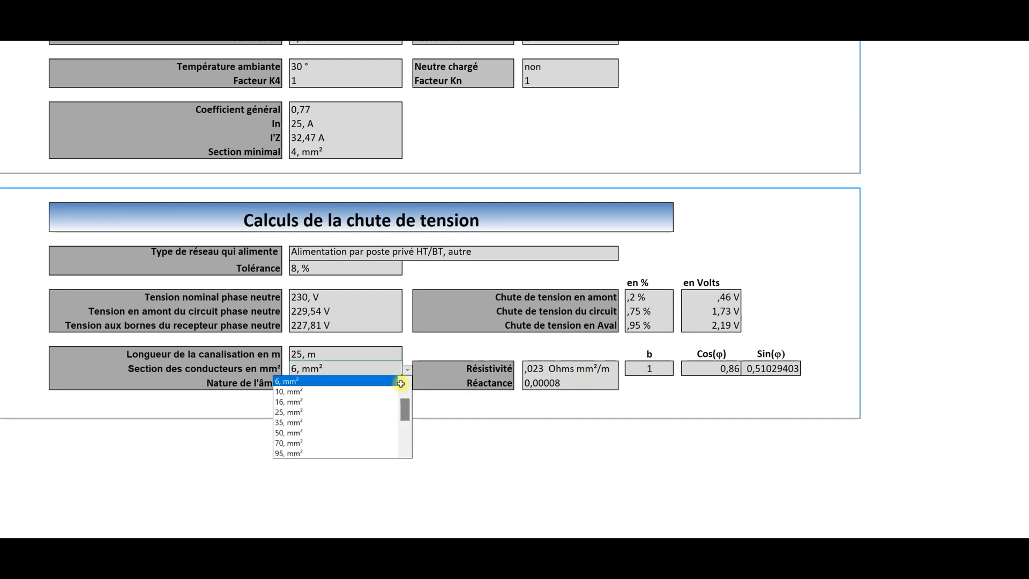
pyautogui.moveTo(406, 408); pyautogui.dragTo(406, 400)
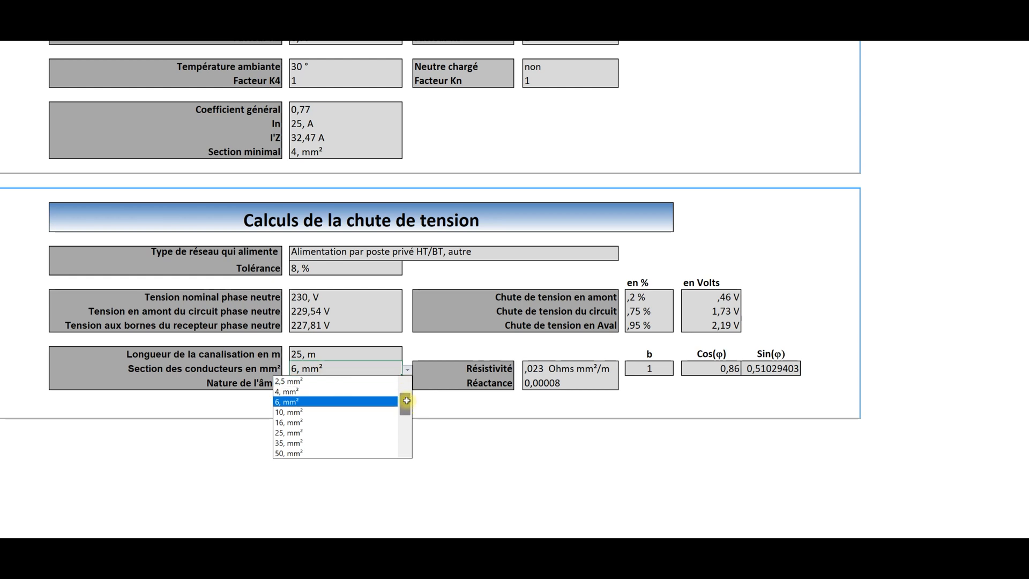
pyautogui.click(306, 391)
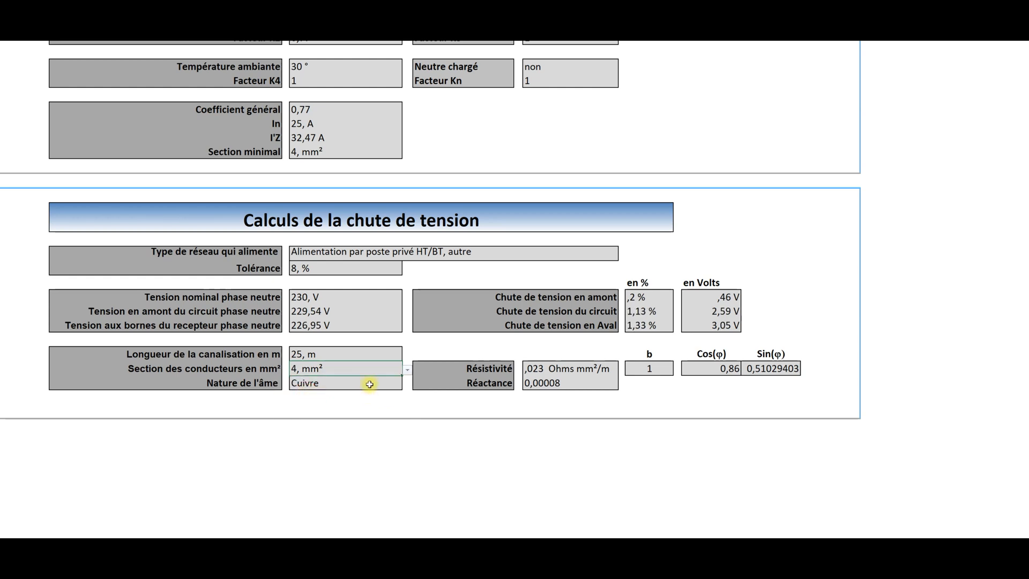
# Try a conductor section of 2,5 mm² in the voltage drop calculation
pyautogui.click(408, 369)
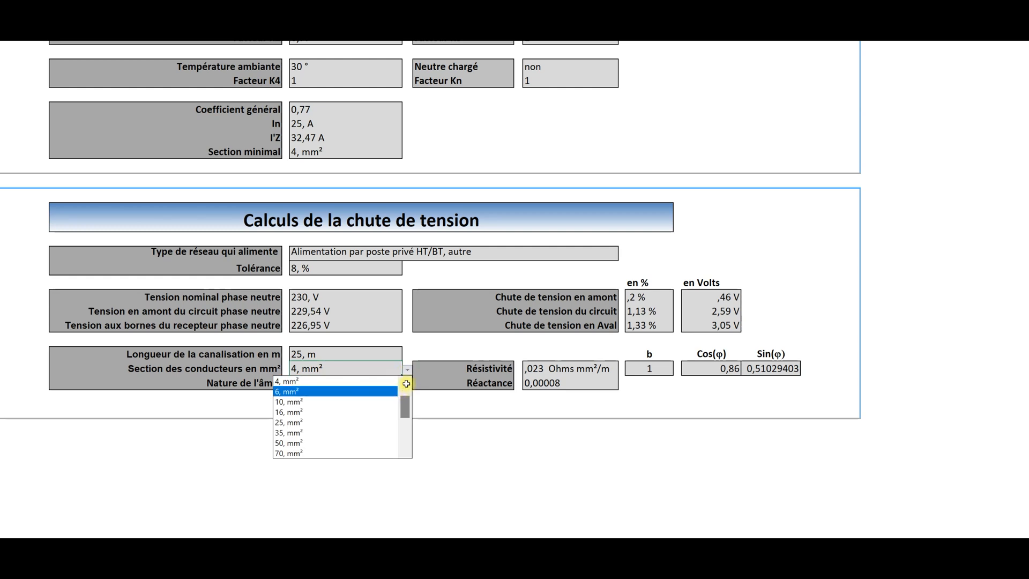
pyautogui.moveTo(404, 405); pyautogui.dragTo(404, 400)
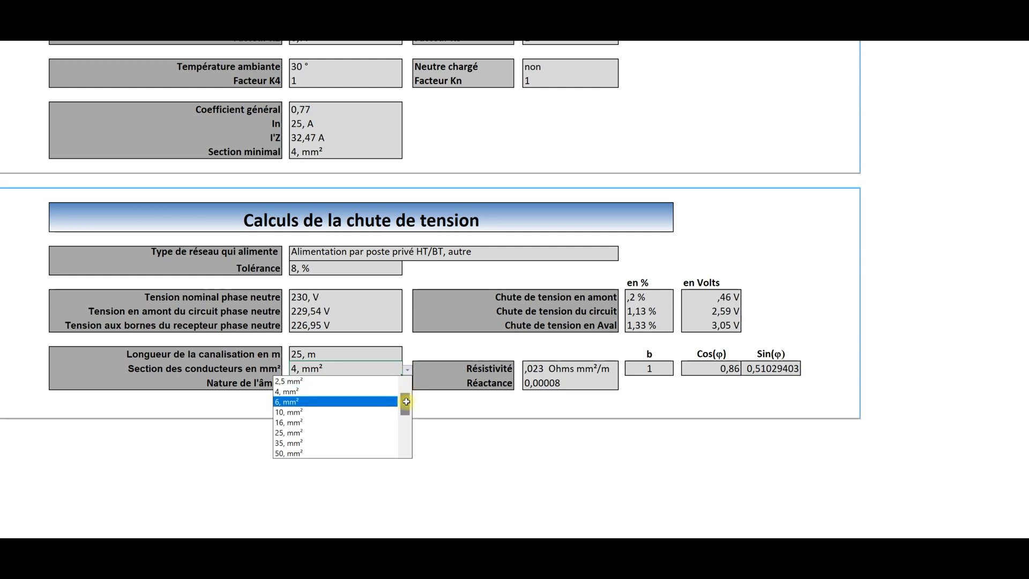
pyautogui.click(333, 380)
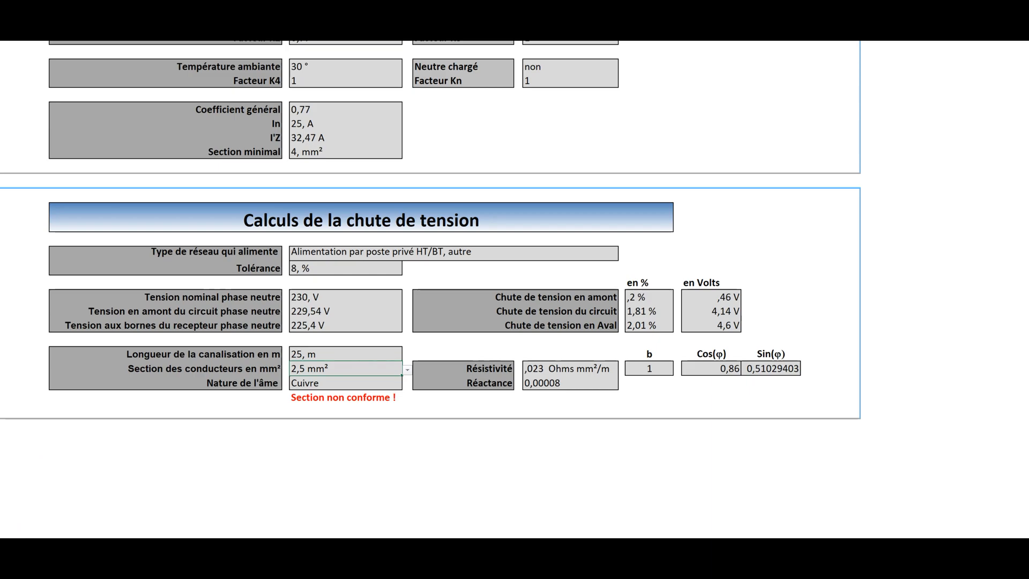
# Return to the circuit input sheet, regenerate the results from it, and review the section, protection and design current calculations
pyautogui.click(64, 547)
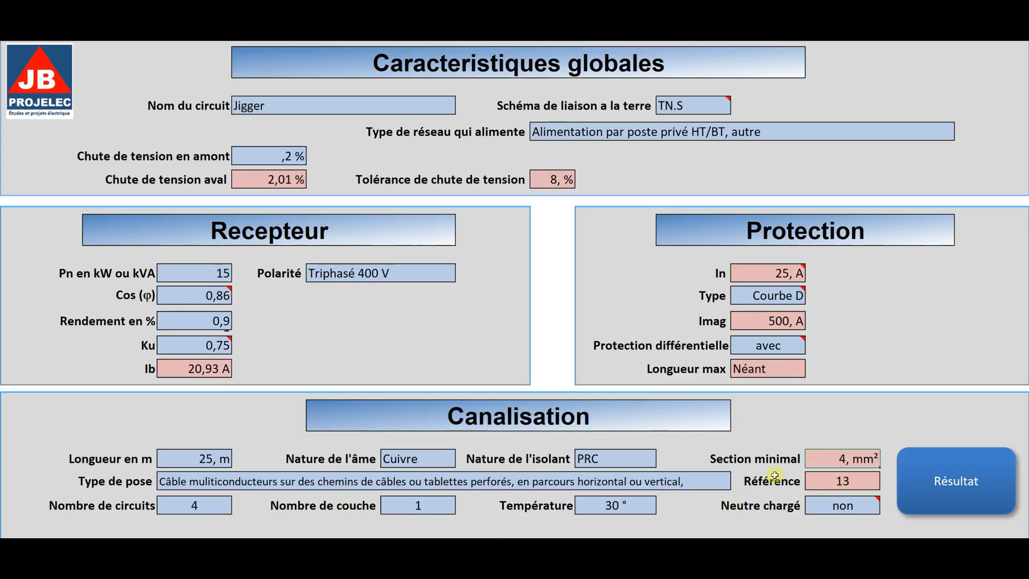
pyautogui.click(949, 485)
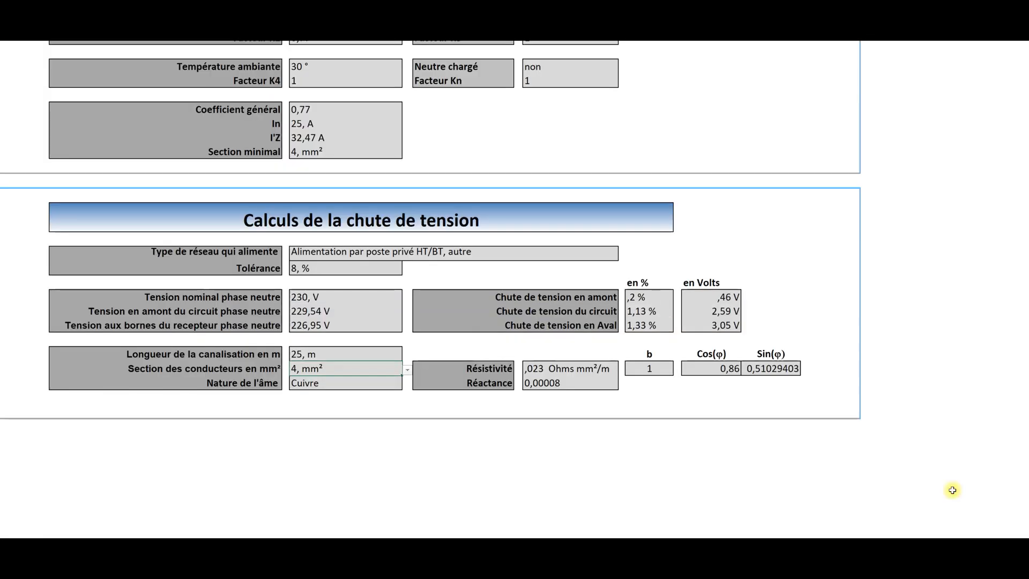
pyautogui.scroll(10, 455, 236)
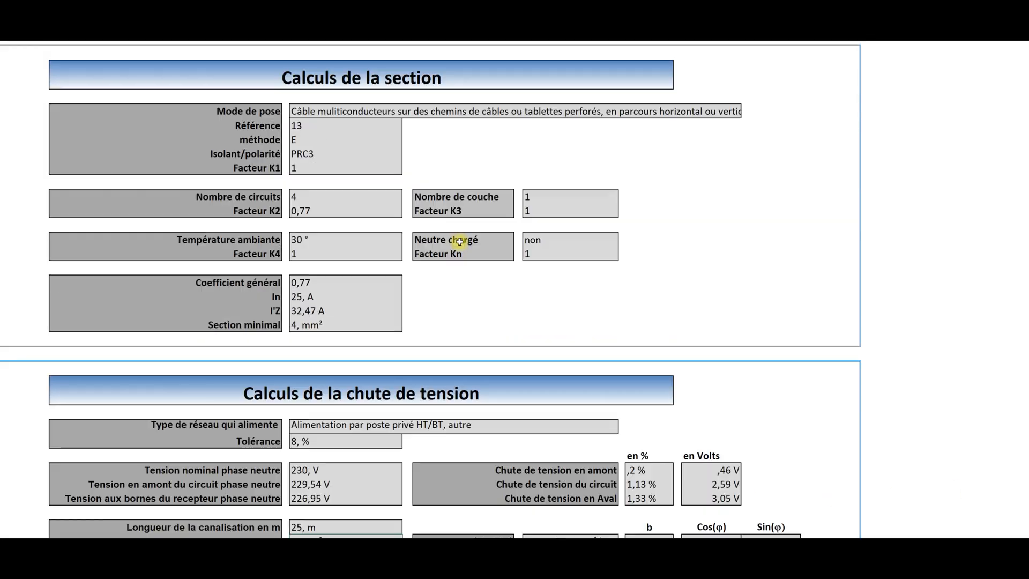
pyautogui.scroll(3, 459, 242)
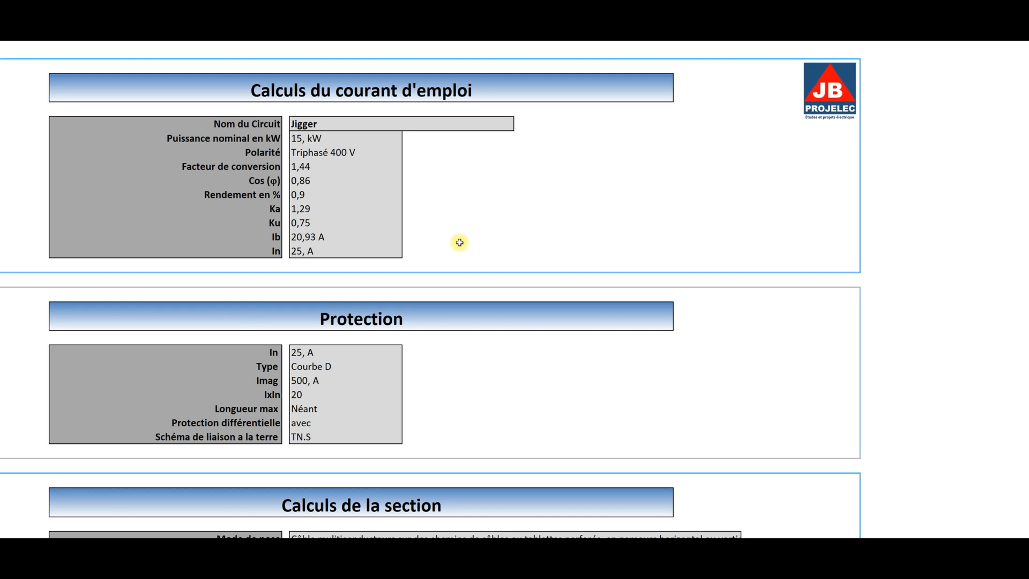